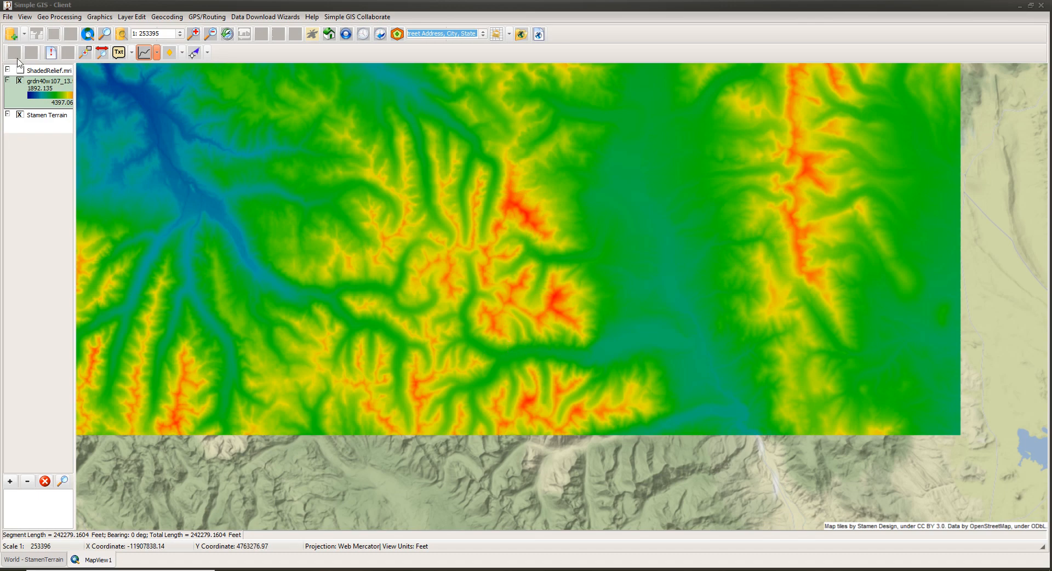
Start the Elevation Profile tool, move its window clear of the map's centre, and choose grdn40w107_13.tif as the elevation raster
{"action": "left_click", "coordinate": [157, 53]}
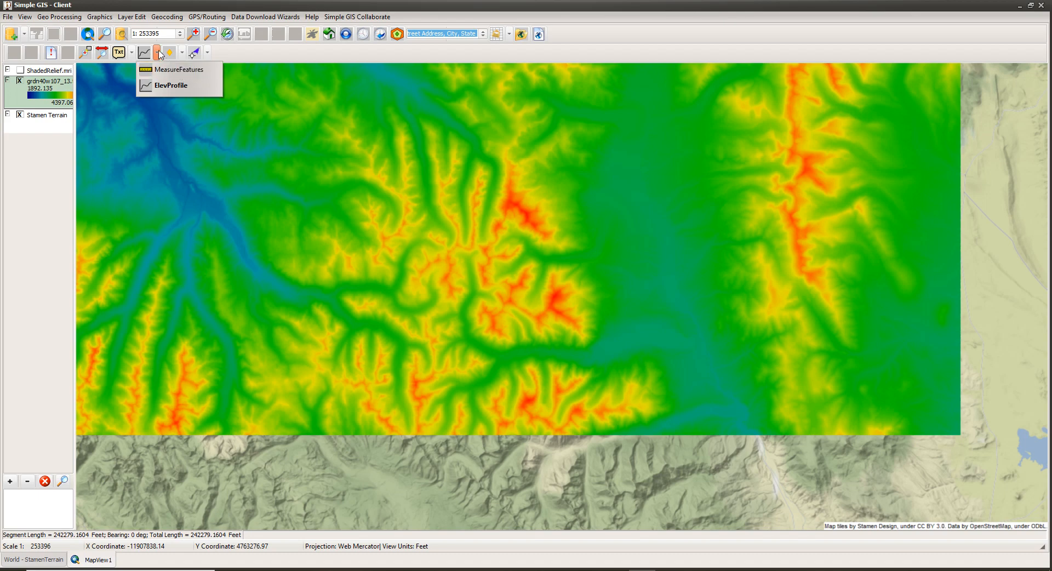
{"action": "left_click", "coordinate": [173, 87]}
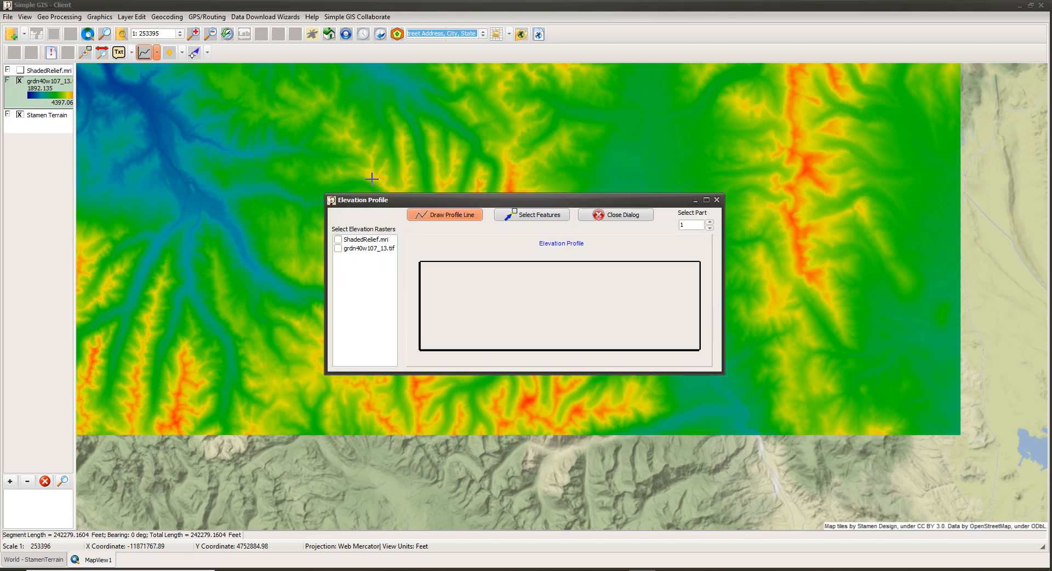
{"action": "left_click_drag", "start_coordinate": [403, 201], "coordinate": [714, 70]}
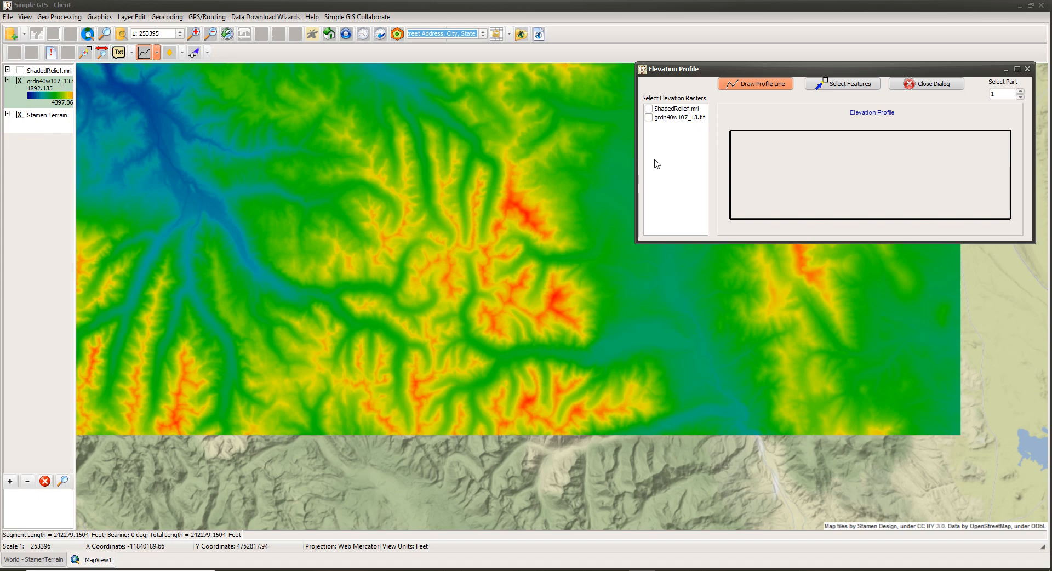
{"action": "left_click", "coordinate": [649, 118]}
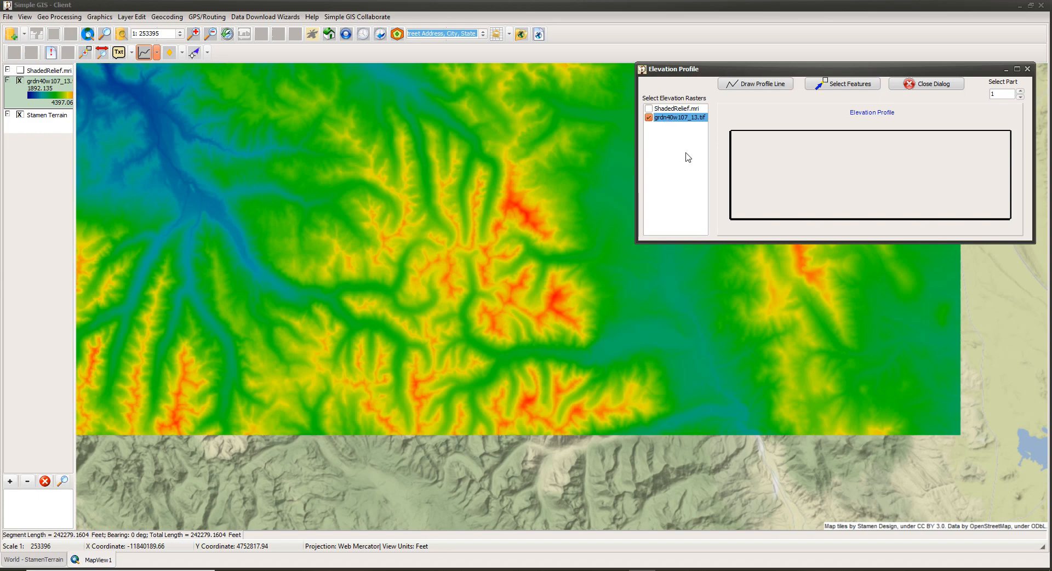
Draw a four-point profile line about 196,800 feet long, running east from the raster's western edge across the southern ridges, then northeast into the valley
{"action": "left_click", "coordinate": [744, 85]}
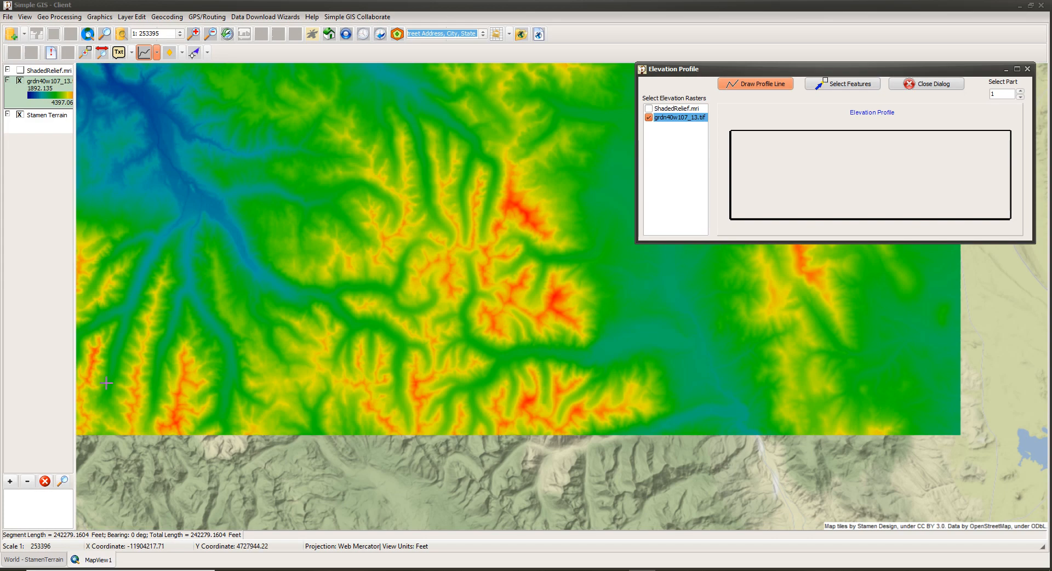
{"action": "left_click", "coordinate": [82, 362]}
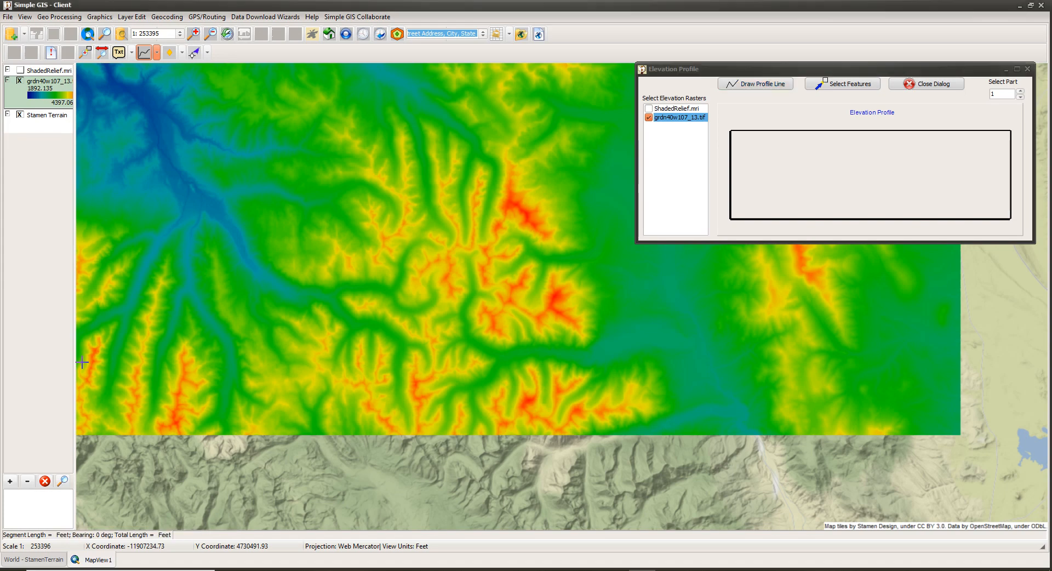
{"action": "left_click", "coordinate": [244, 396]}
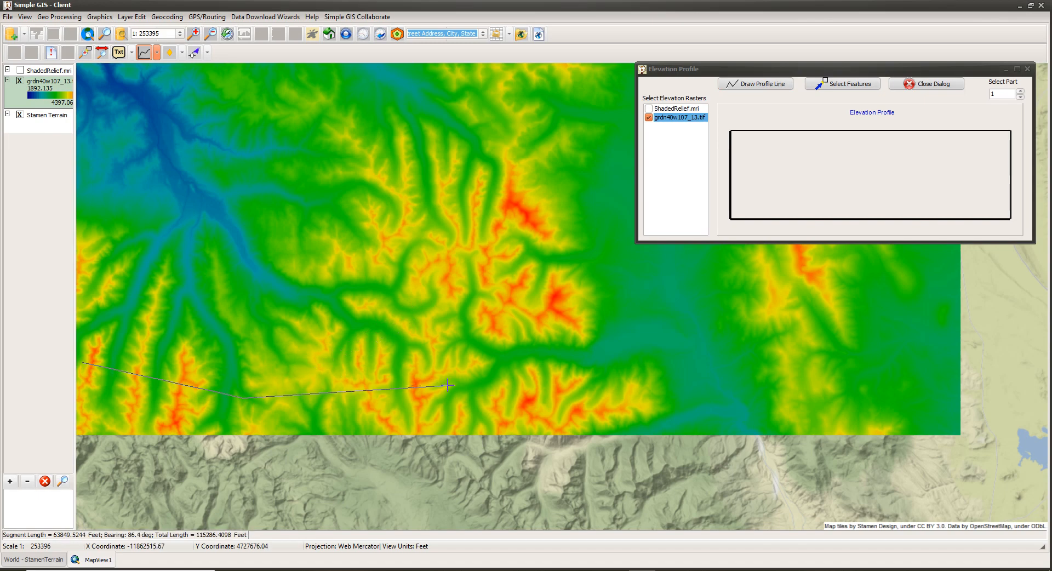
{"action": "left_click", "coordinate": [479, 382]}
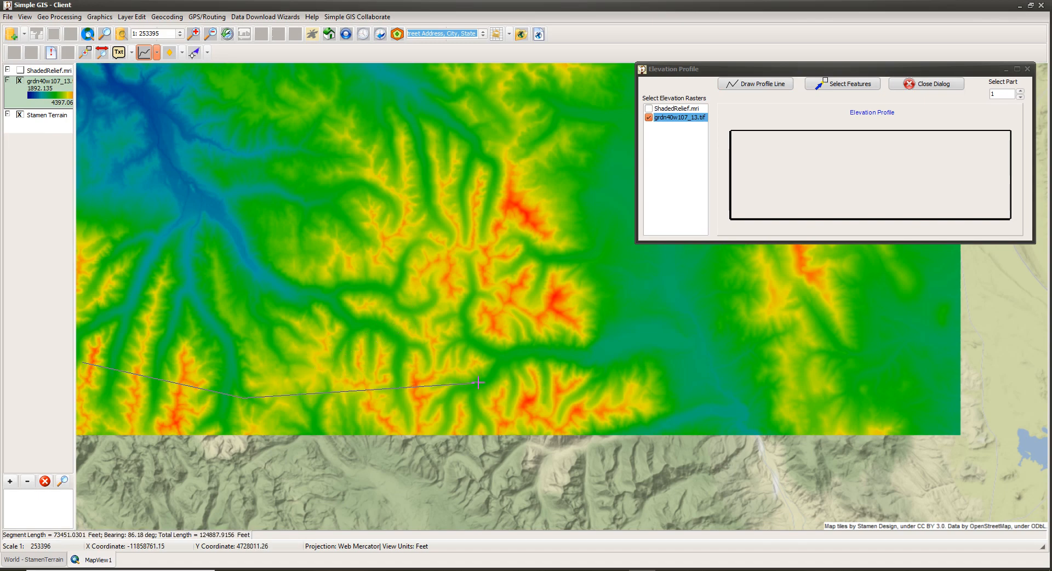
{"action": "double_click", "coordinate": [616, 198]}
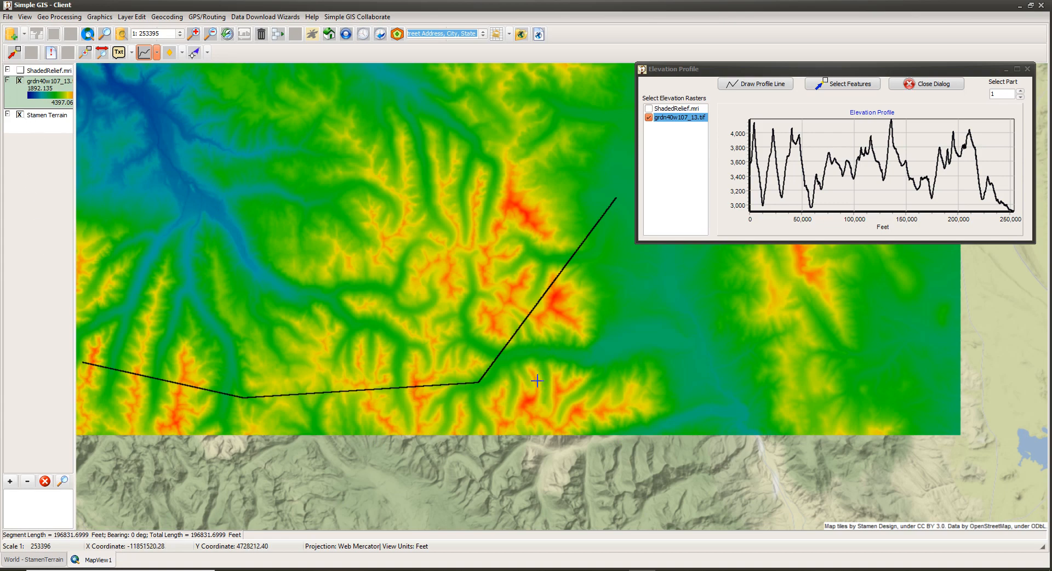
Hide the grdn40w107_13 layer, toggle ShadedRelief on and off to compare the profile line against it, and close the elevation profile
{"action": "left_click", "coordinate": [19, 82]}
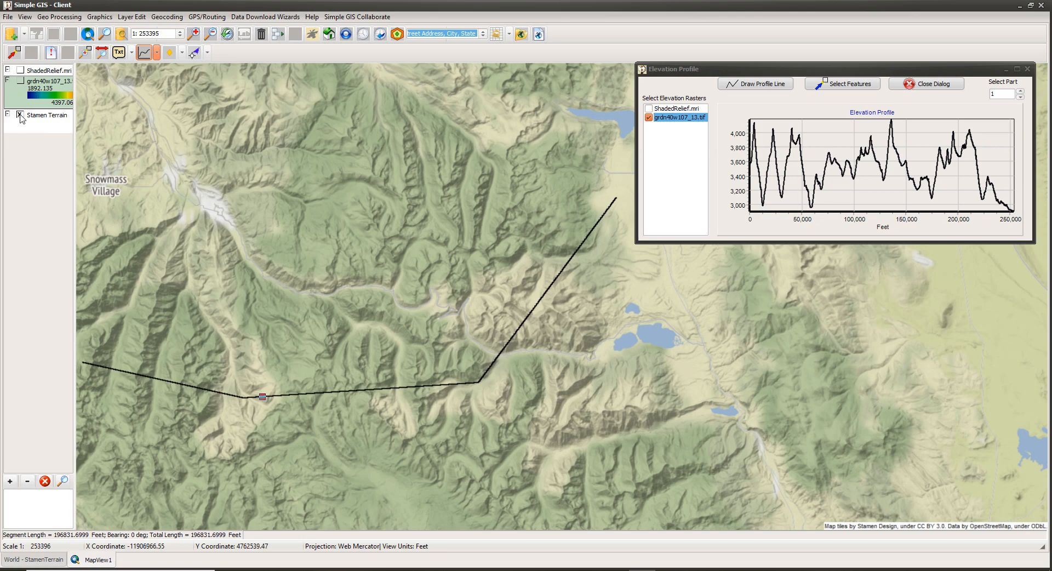
{"action": "left_click", "coordinate": [48, 73]}
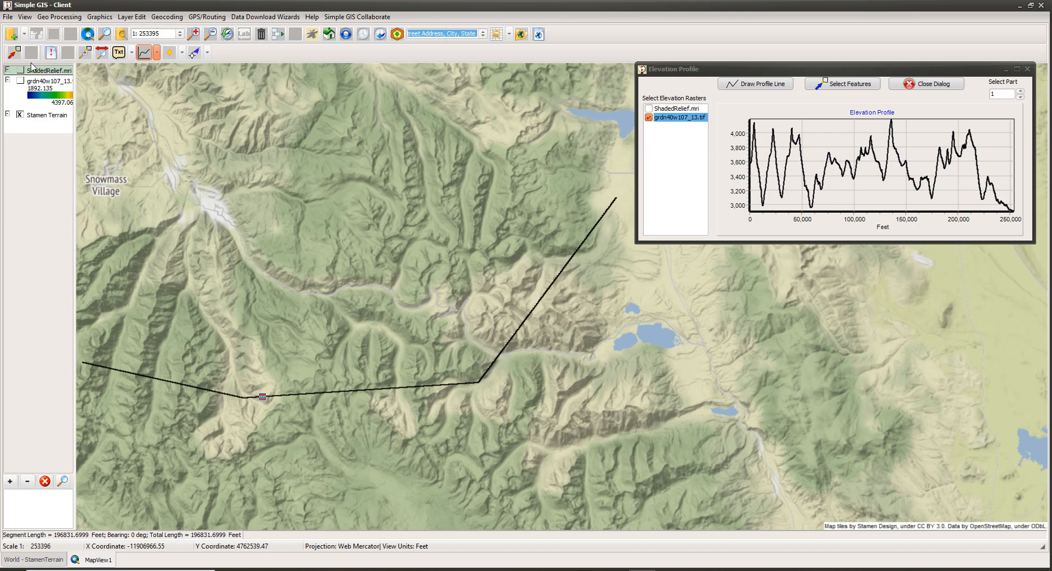
{"action": "left_click", "coordinate": [47, 98]}
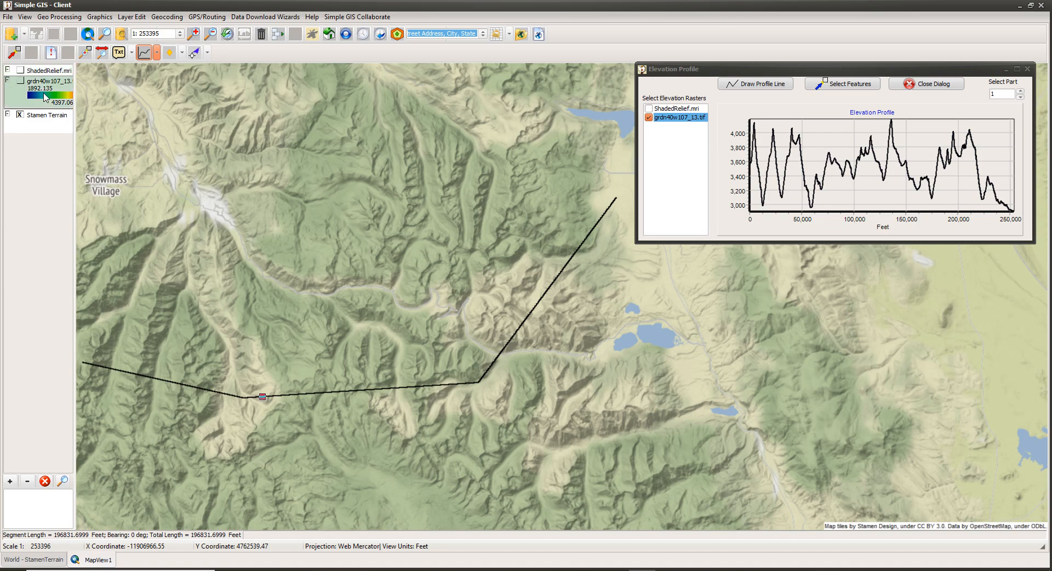
{"action": "left_click", "coordinate": [19, 70]}
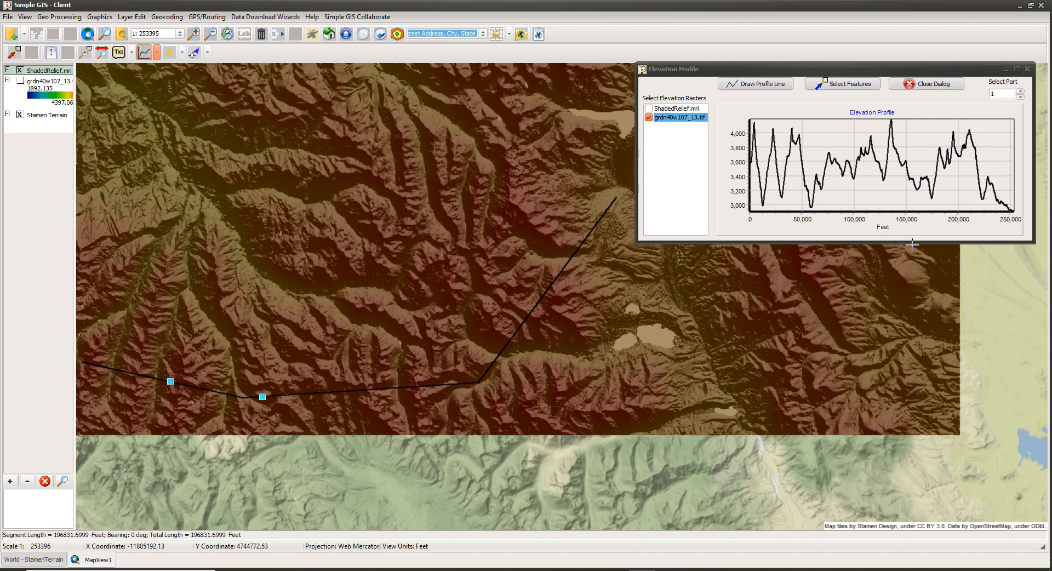
{"action": "left_click", "coordinate": [19, 70]}
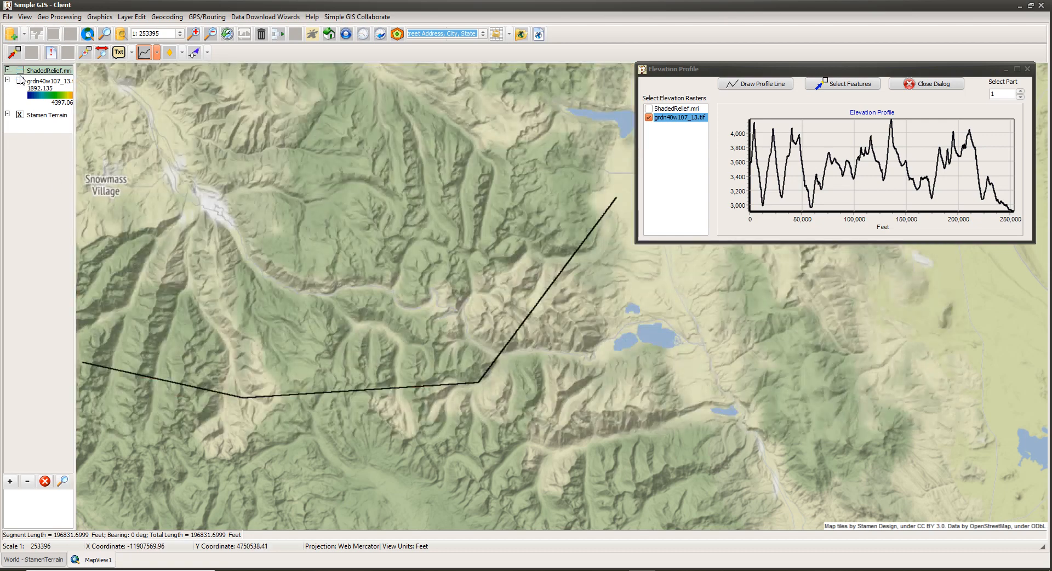
{"action": "left_click", "coordinate": [938, 86]}
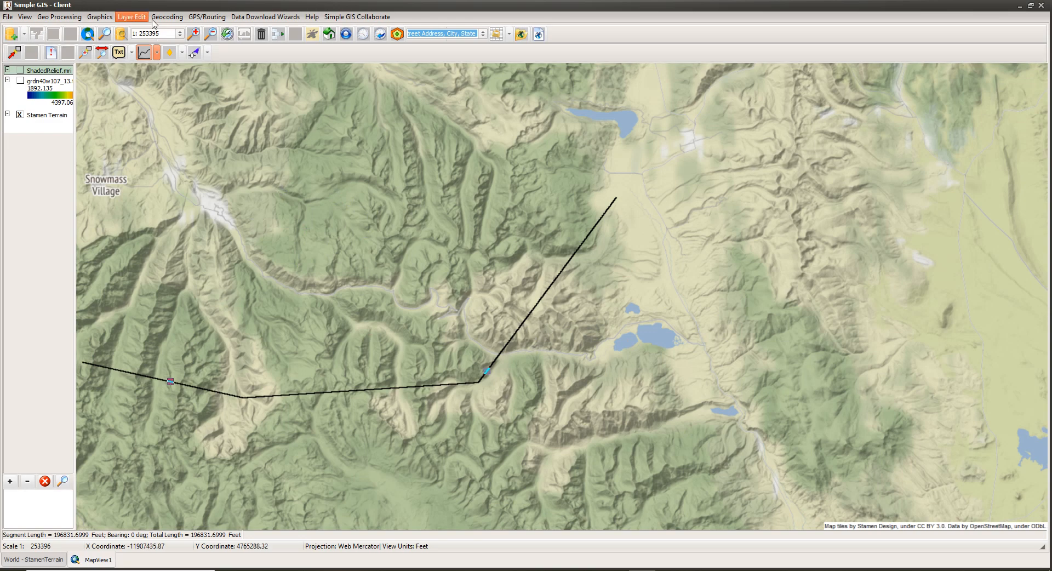
Start a GPX import and load the file kuhkopfsteig-fv.gpx from the Geocode folder
{"action": "left_click", "coordinate": [209, 18]}
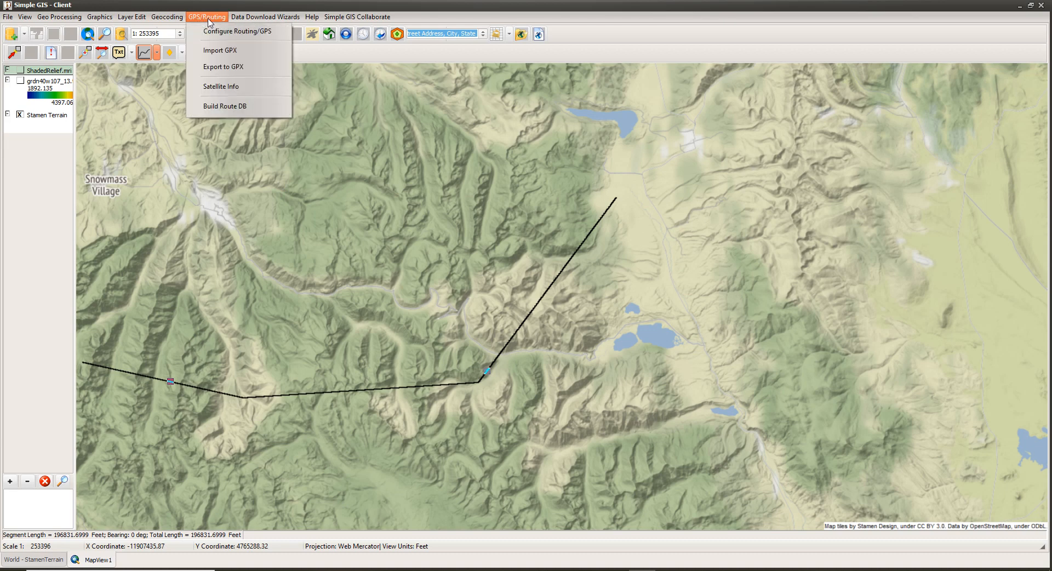
{"action": "left_click", "coordinate": [238, 51]}
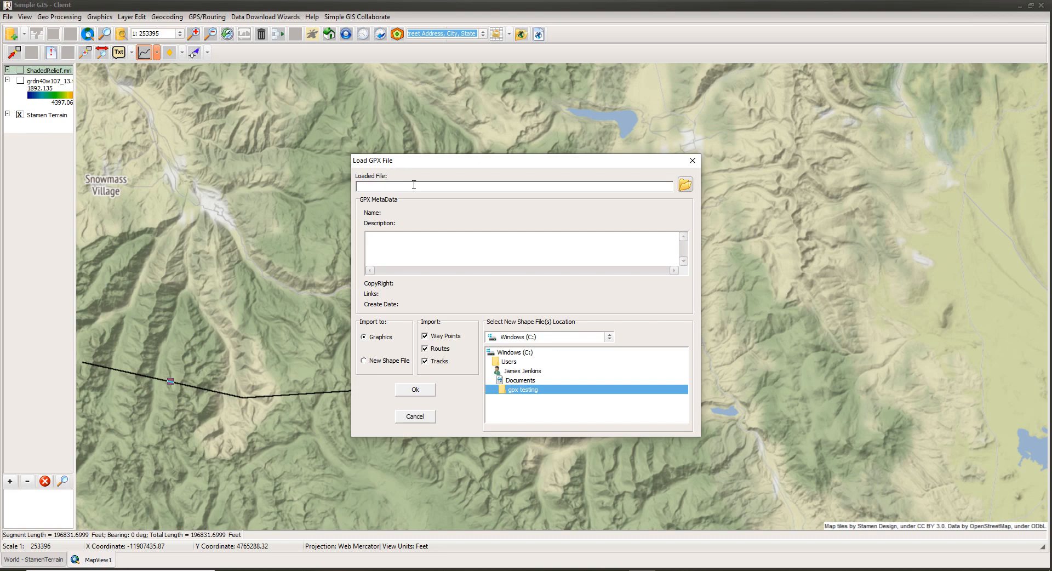
{"action": "left_click", "coordinate": [685, 185]}
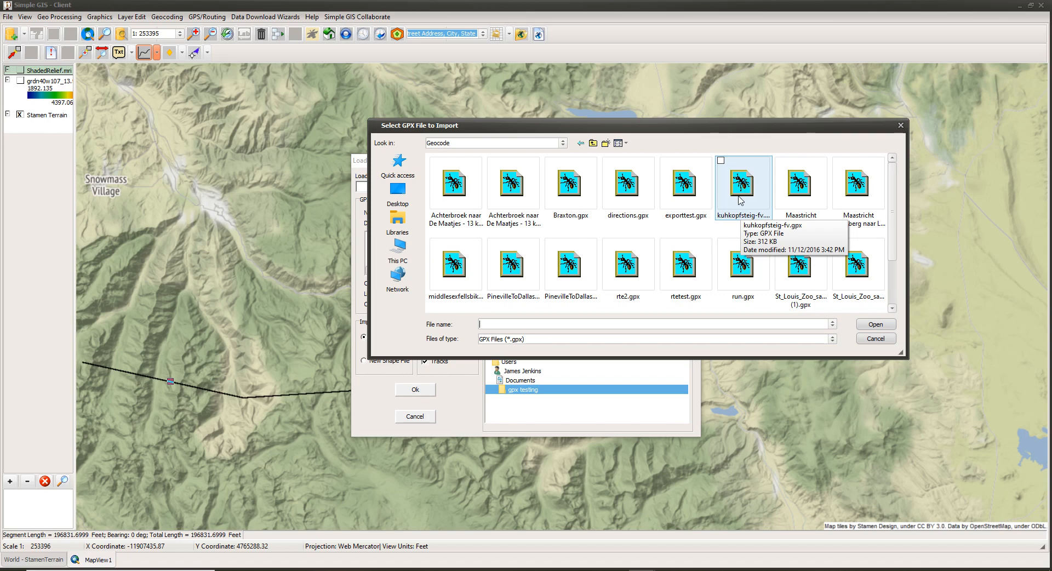
{"action": "left_click", "coordinate": [740, 199]}
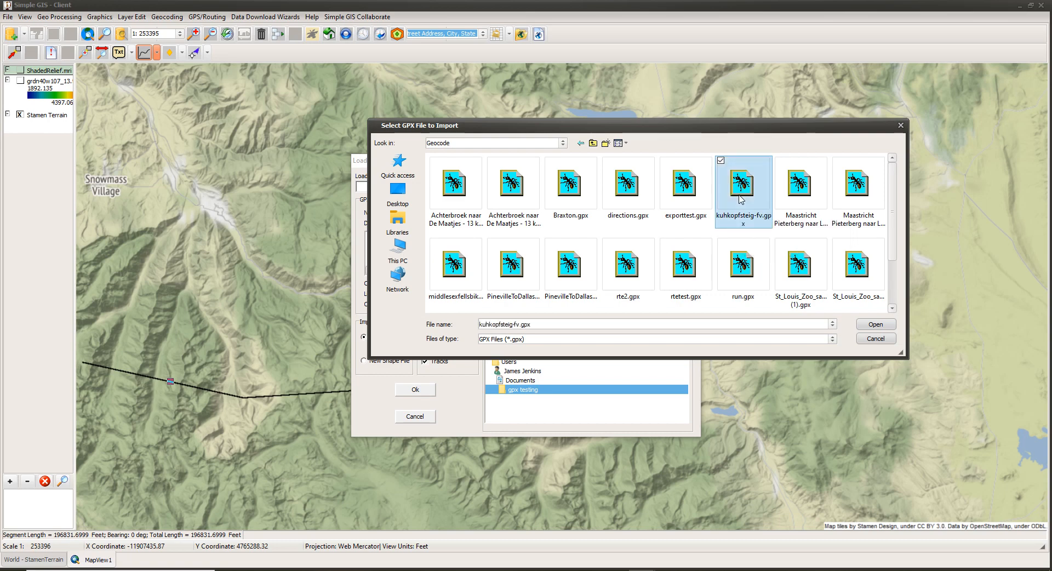
{"action": "left_click", "coordinate": [872, 327]}
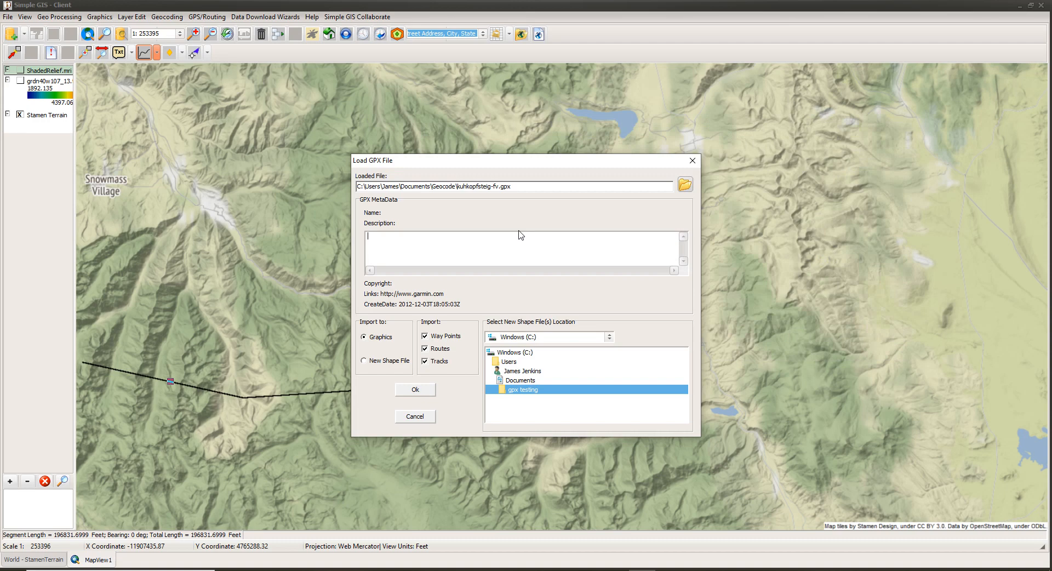
Import the GPX data as new shape files in the gpx testing folder, replacing existing files, and add the layers to the current view
{"action": "left_click", "coordinate": [479, 263]}
{"action": "left_click", "coordinate": [366, 363]}
{"action": "left_click", "coordinate": [415, 391]}
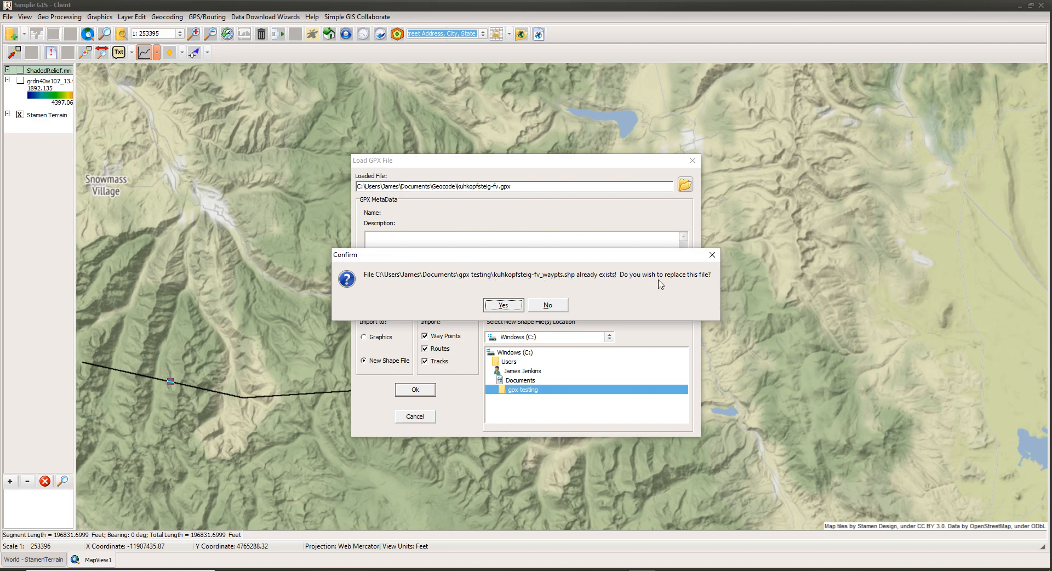
{"action": "left_click", "coordinate": [504, 306]}
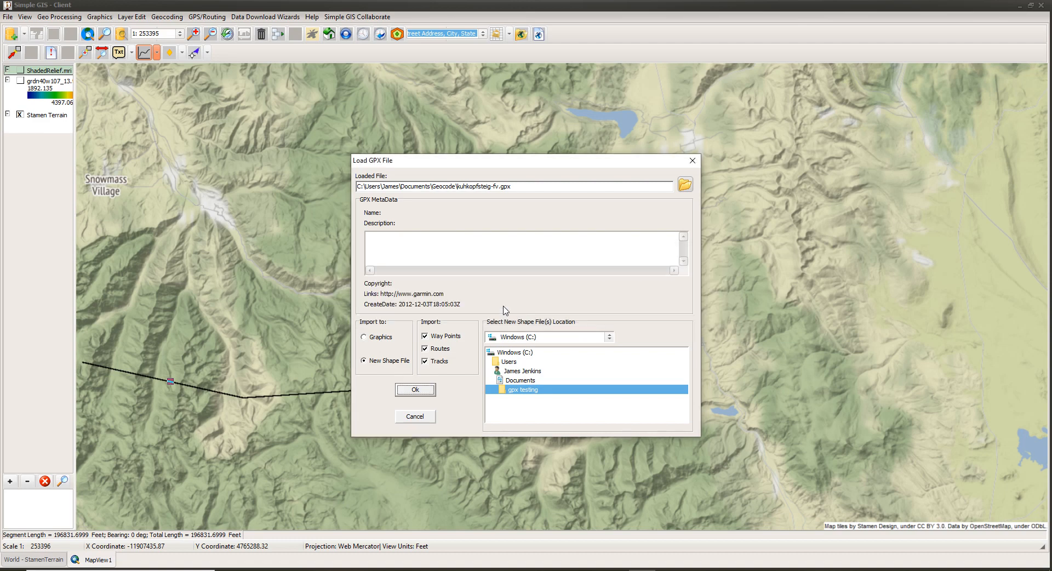
{"action": "left_click", "coordinate": [503, 307]}
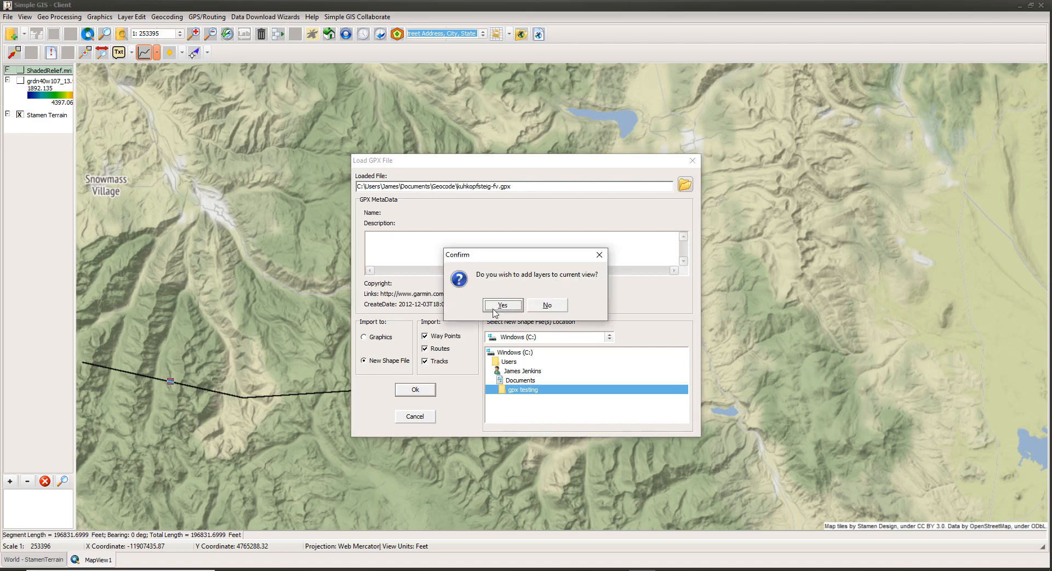
{"action": "left_click", "coordinate": [498, 307]}
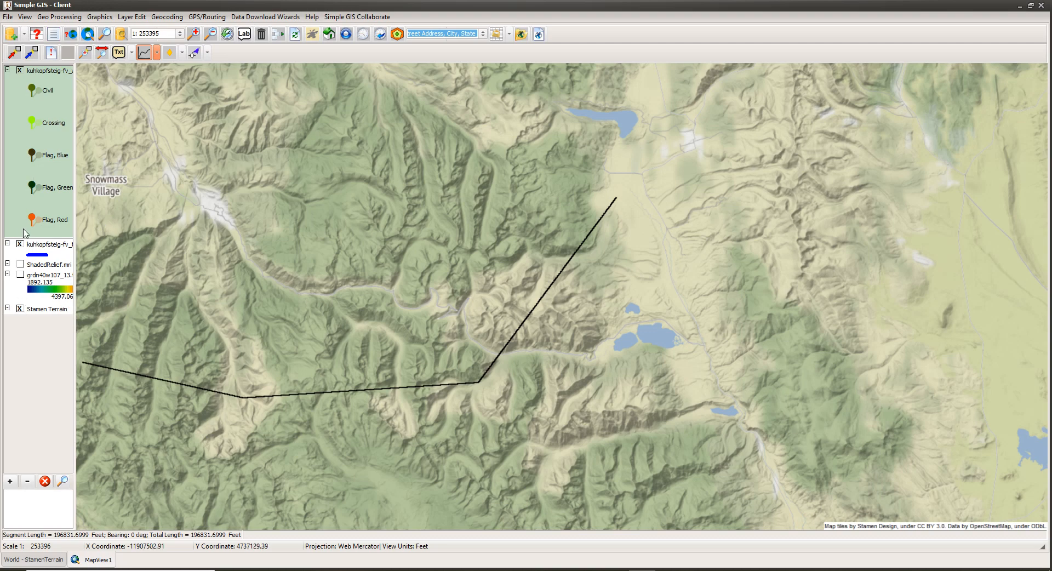
Generate an elevation profile of the imported kuhkopfsteig-fv track by selecting its line along the lake's eastern shore, without choosing an elevation raster
{"action": "left_click", "coordinate": [107, 35]}
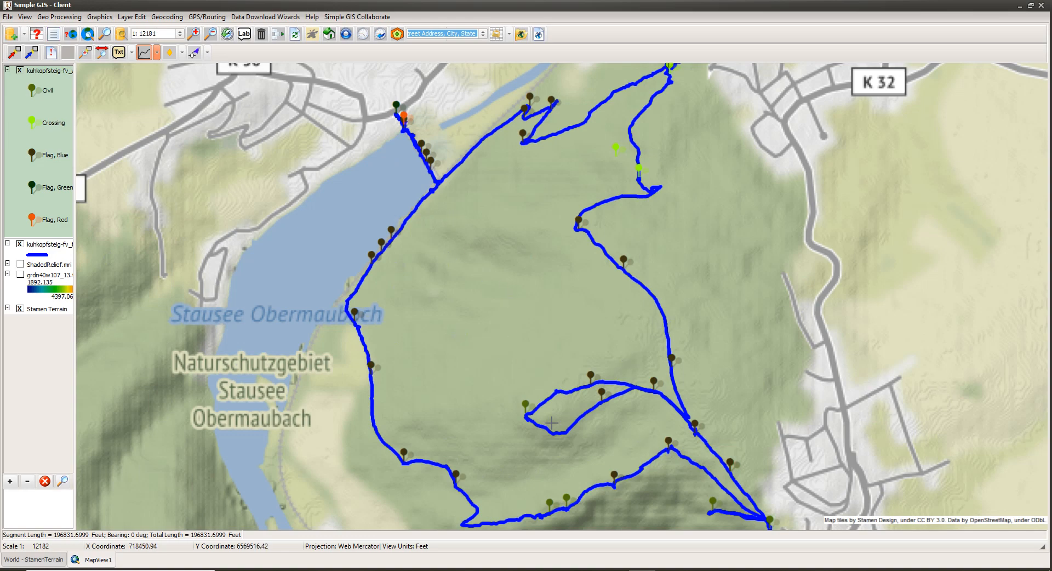
{"action": "left_click", "coordinate": [146, 57]}
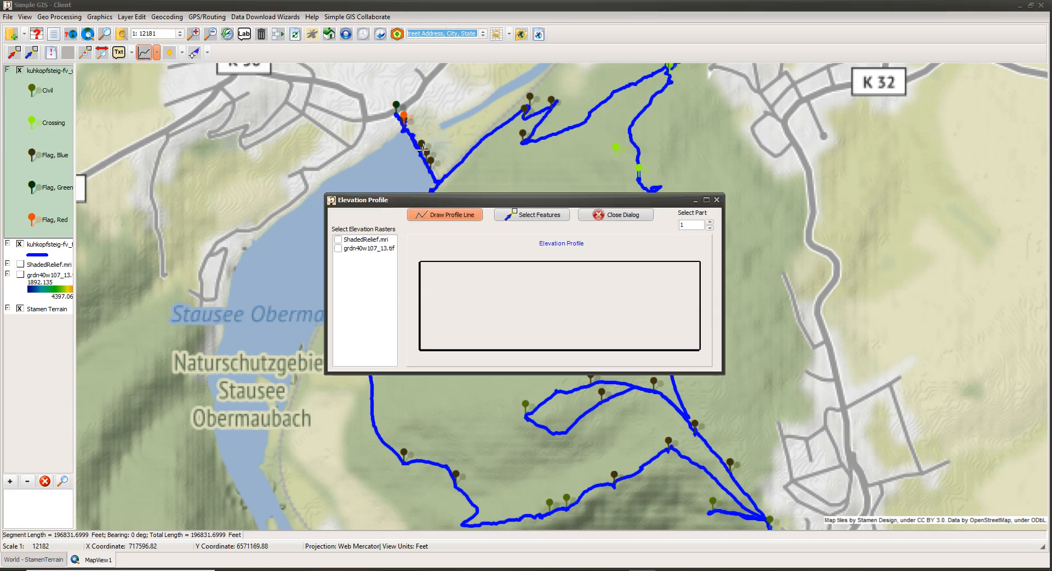
{"action": "left_click_drag", "start_coordinate": [454, 204], "coordinate": [783, 78]}
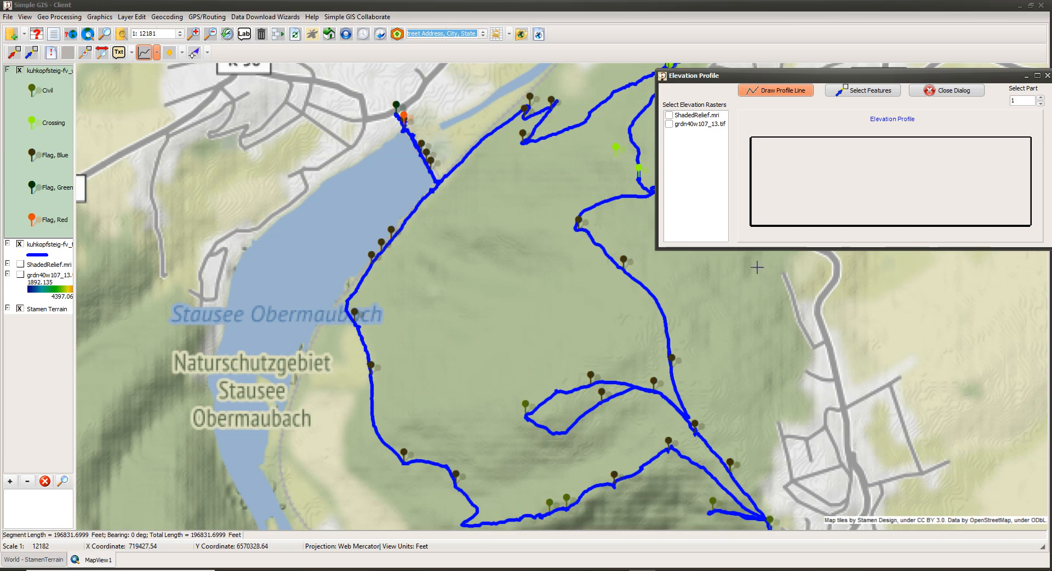
{"action": "left_click", "coordinate": [42, 254]}
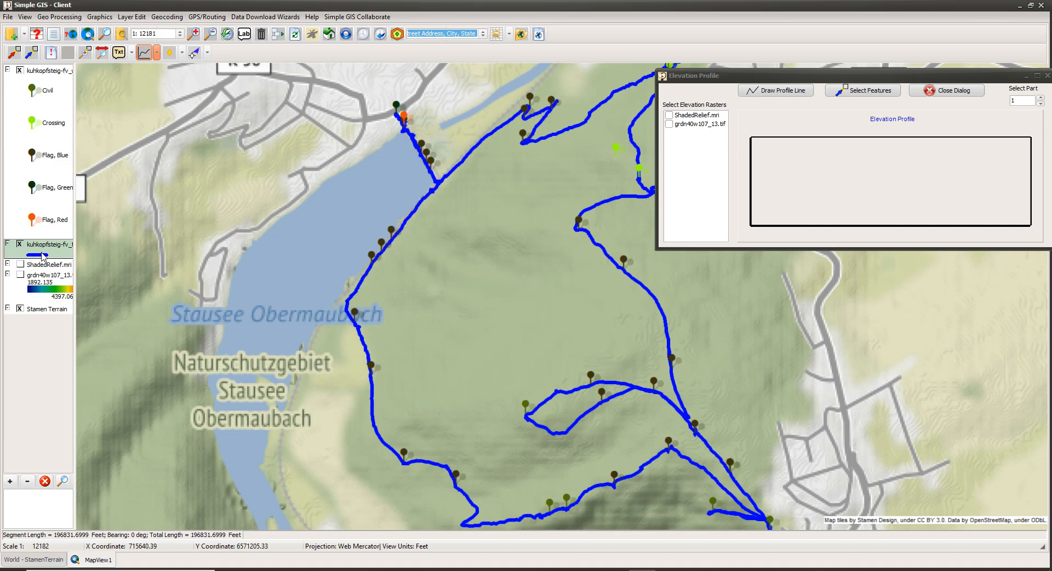
{"action": "left_click", "coordinate": [879, 94]}
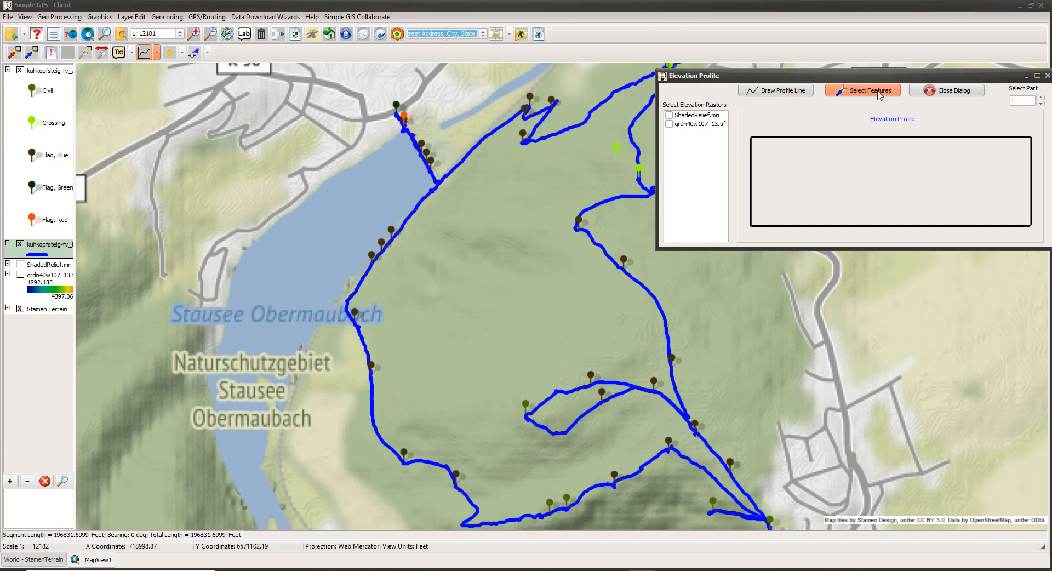
{"action": "left_click", "coordinate": [425, 201]}
{"action": "left_click_drag", "start_coordinate": [425, 202], "coordinate": [438, 208]}
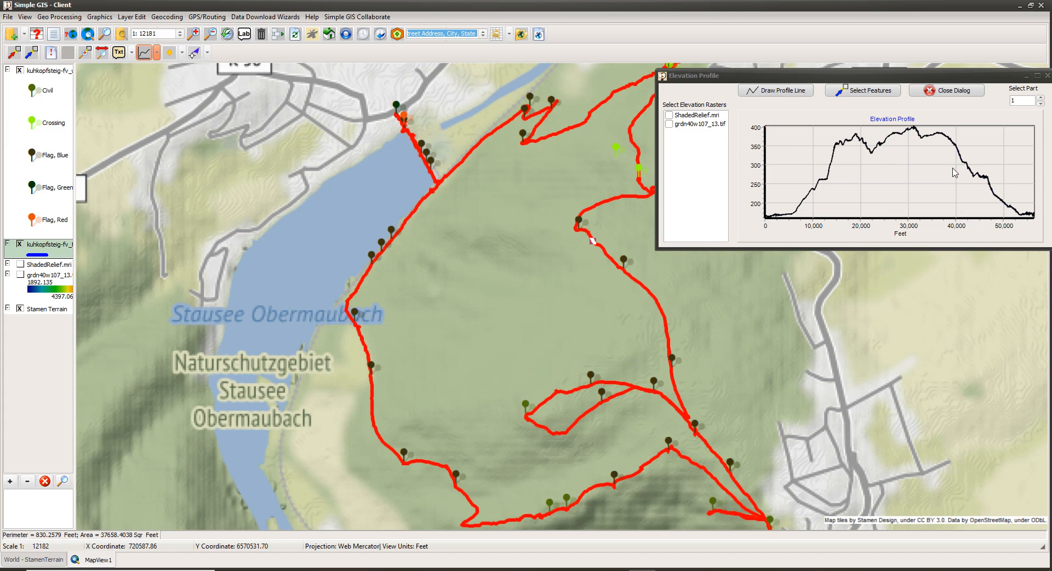
Chart the elevations of the kuhkopfsteig-fv waypoints by box-selecting the waypoints across the map, then close the elevation profile
{"action": "left_click", "coordinate": [34, 193]}
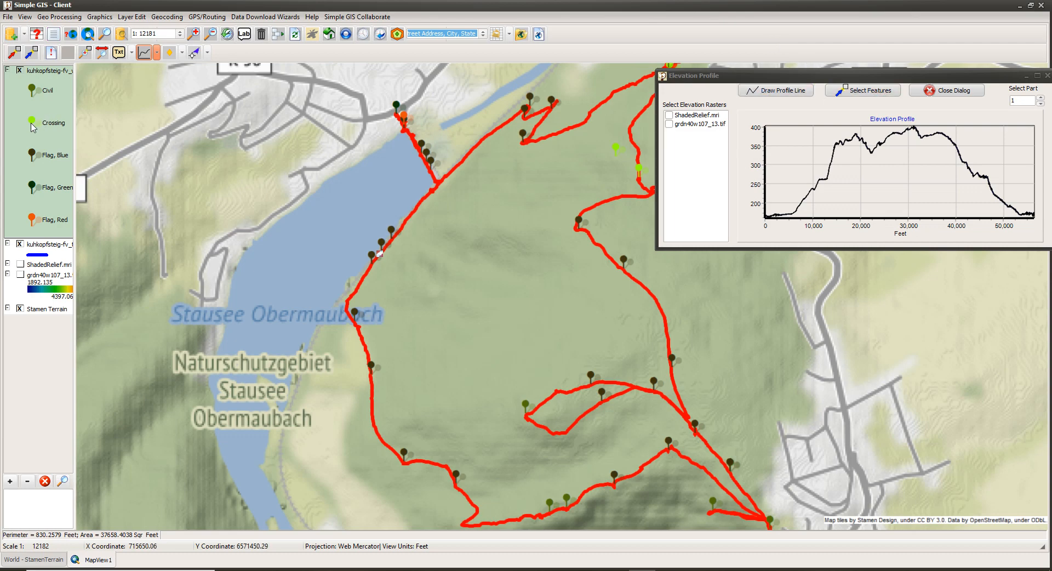
{"action": "left_click", "coordinate": [852, 90]}
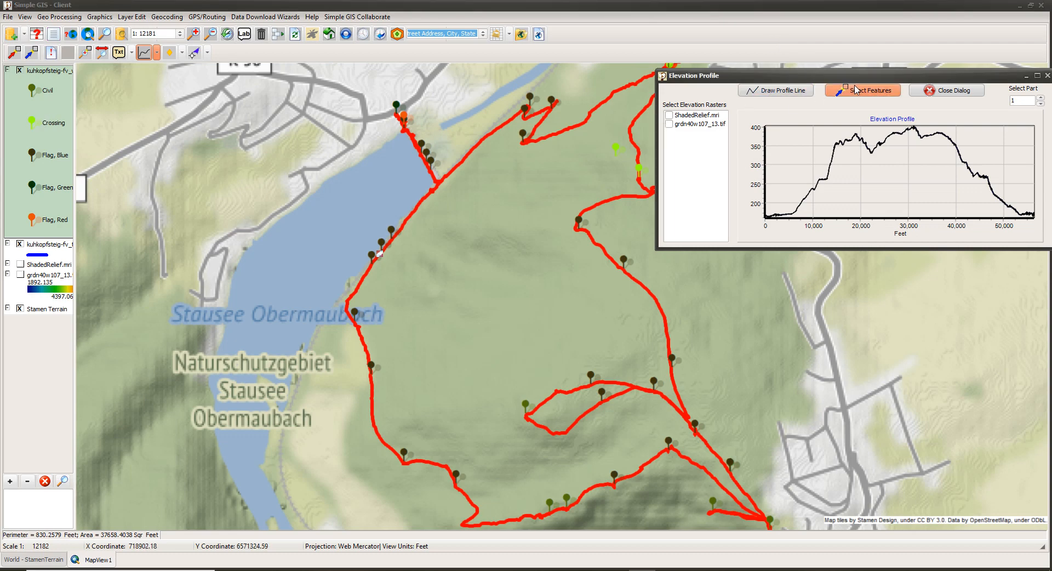
{"action": "left_click_drag", "start_coordinate": [315, 87], "coordinate": [807, 526]}
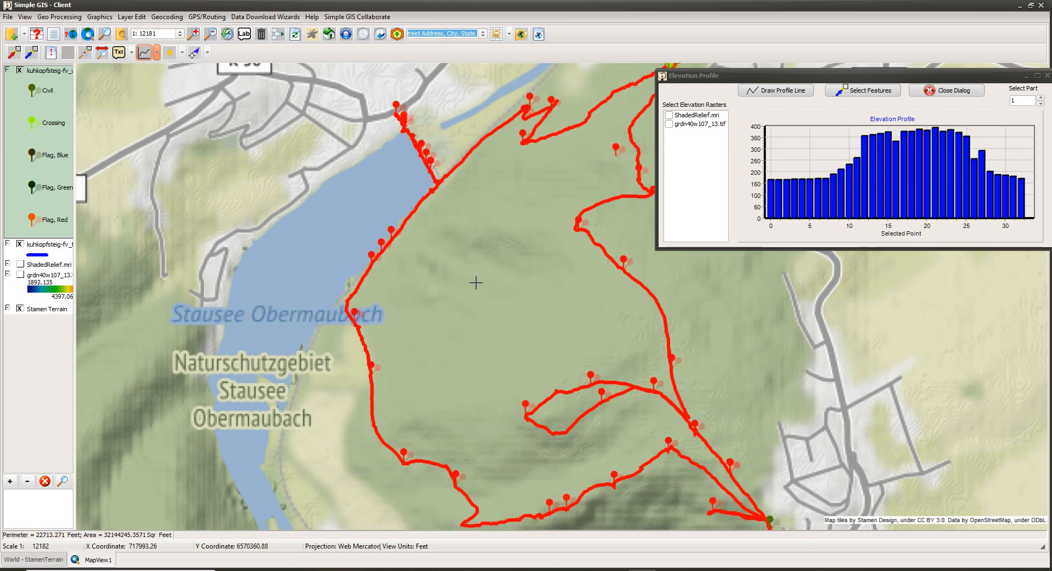
{"action": "mouse_move", "coordinate": [772, 212]}
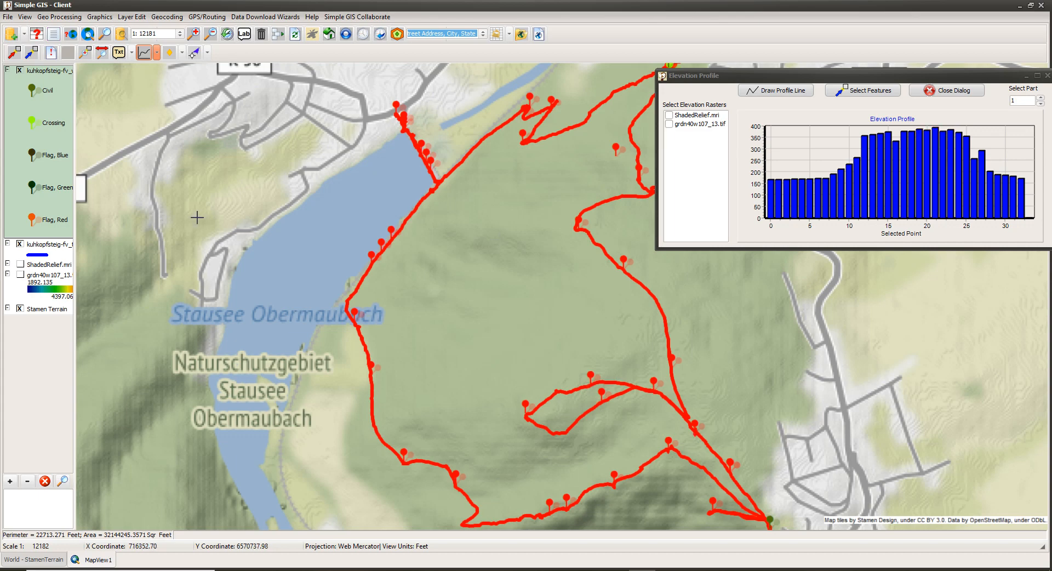
{"action": "left_click", "coordinate": [956, 94]}
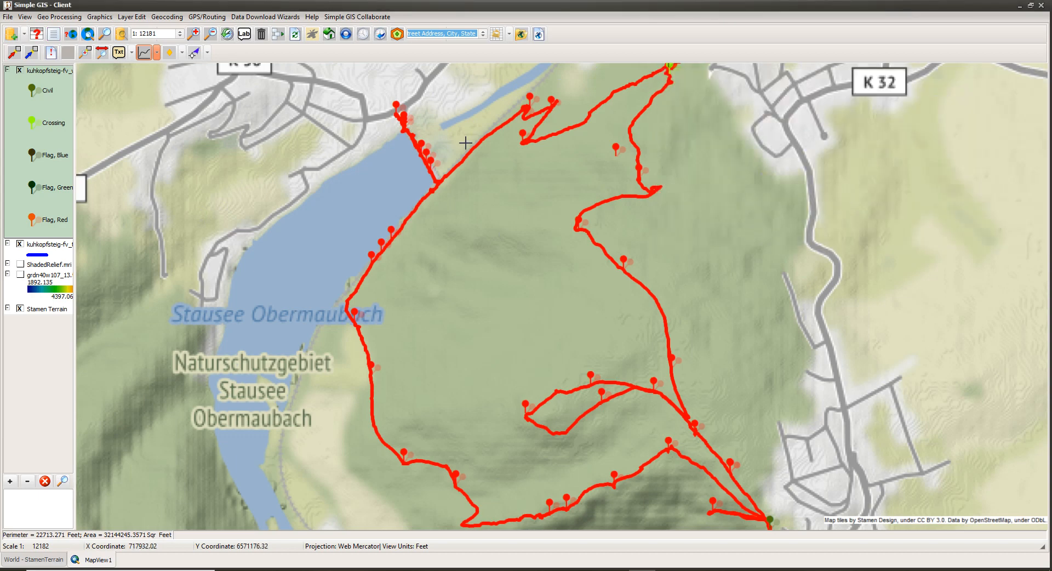